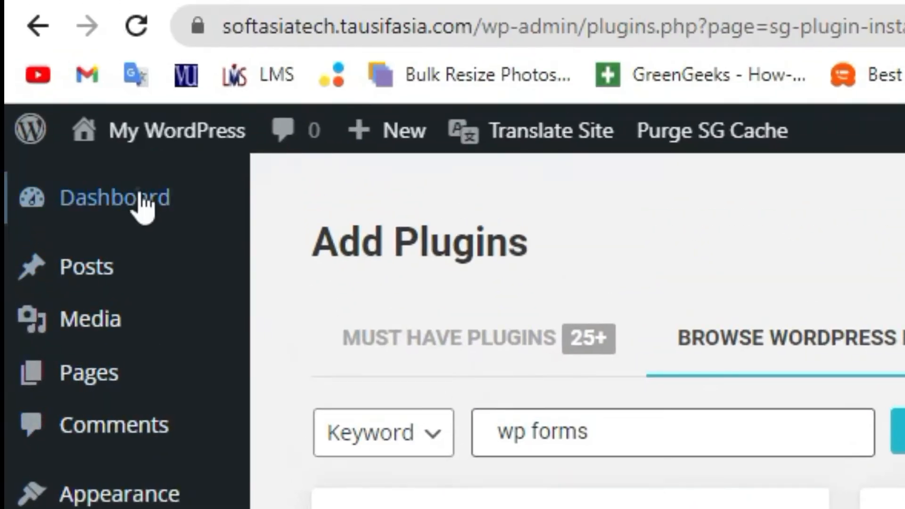
- Go to the dashboard and start creating the first form from the WPForms welcome page
click(142, 203)
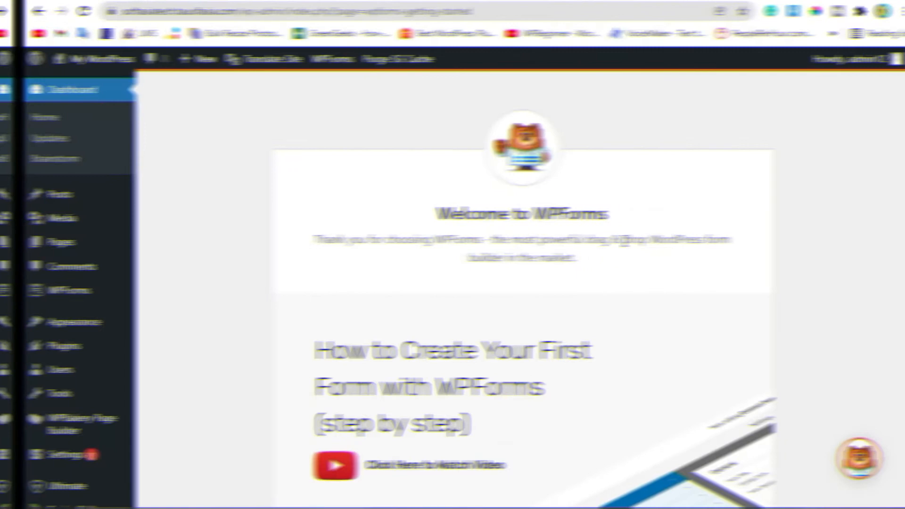
drag(396, 205, 581, 278)
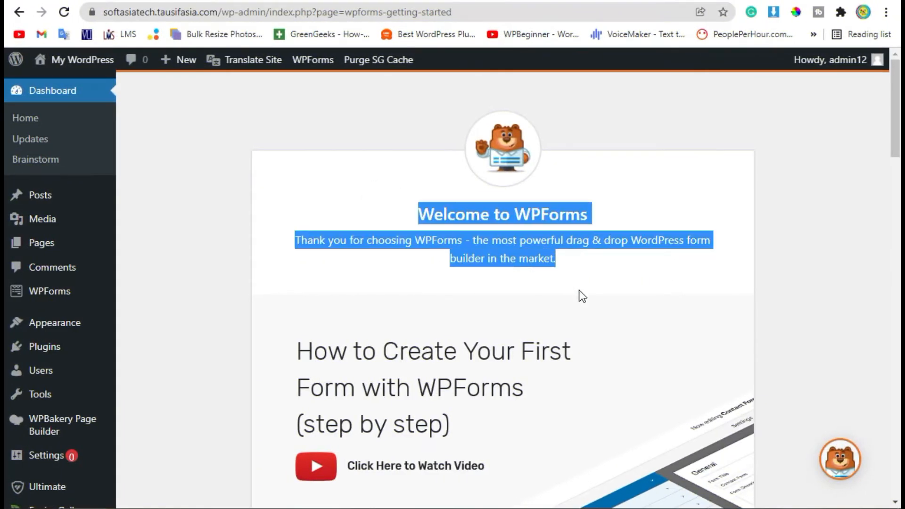
scroll(575, 315, down, 8)
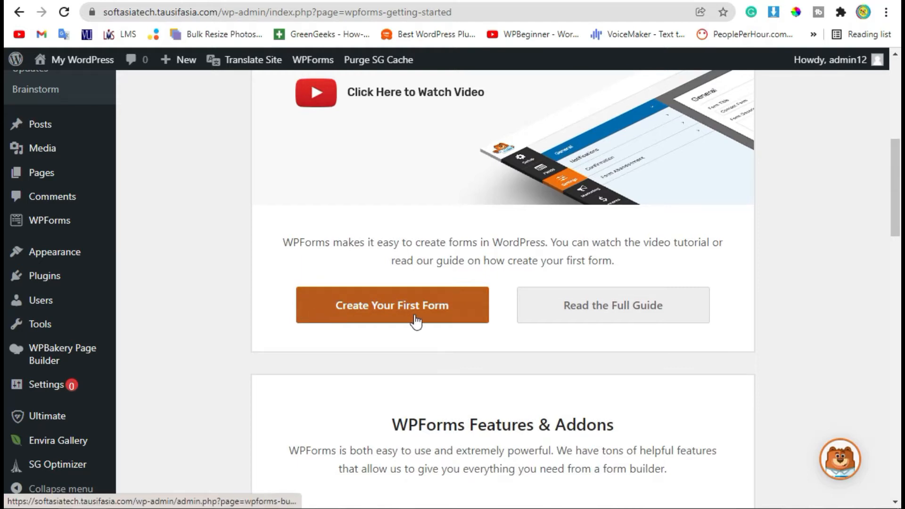
click(445, 311)
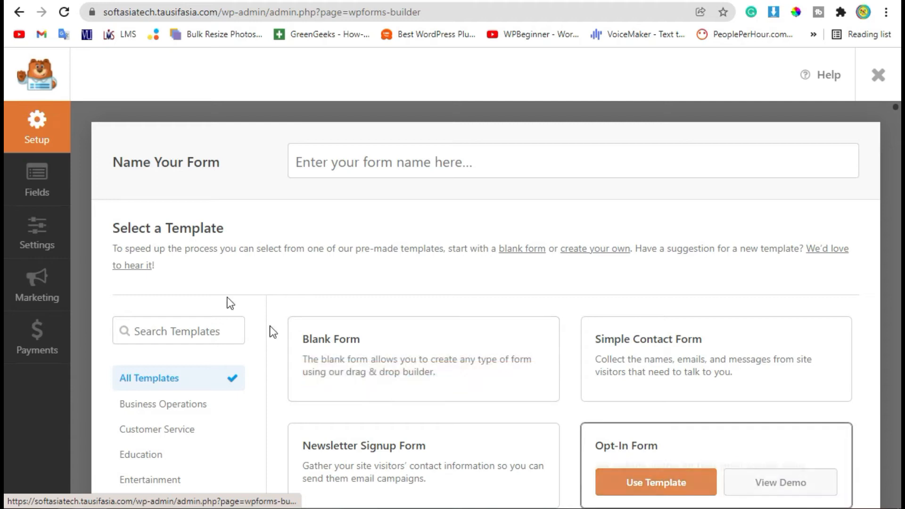
- Name the form Contact Me and create it from the Simple Contact Form template
click(394, 162)
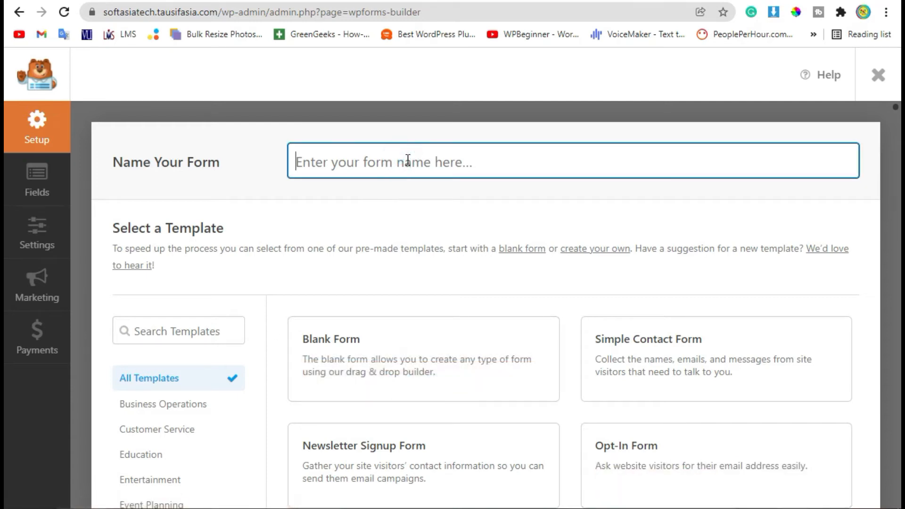
text(Contact Me)
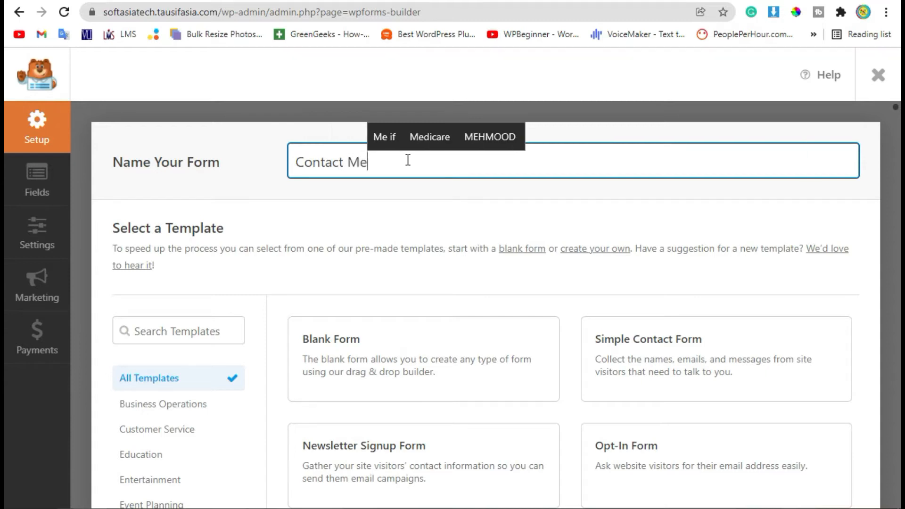
scroll(539, 297, down, 2)
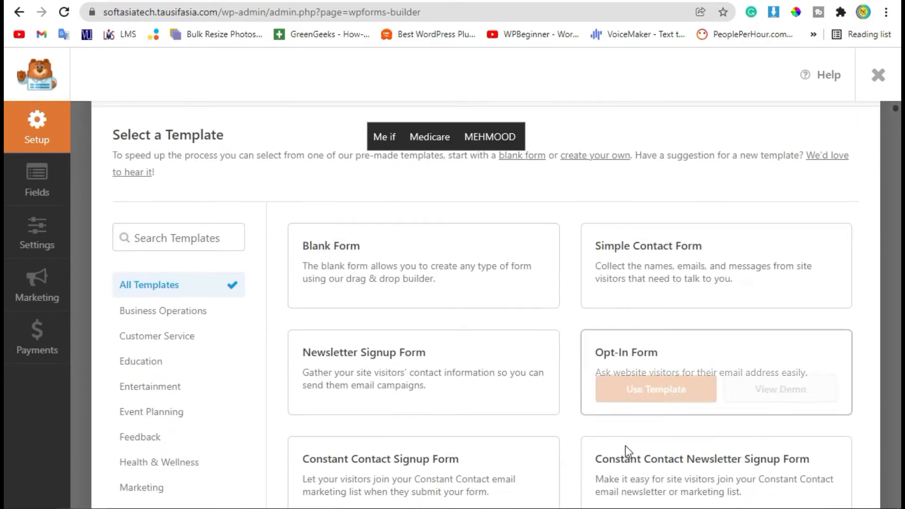
mouse_move(650, 289)
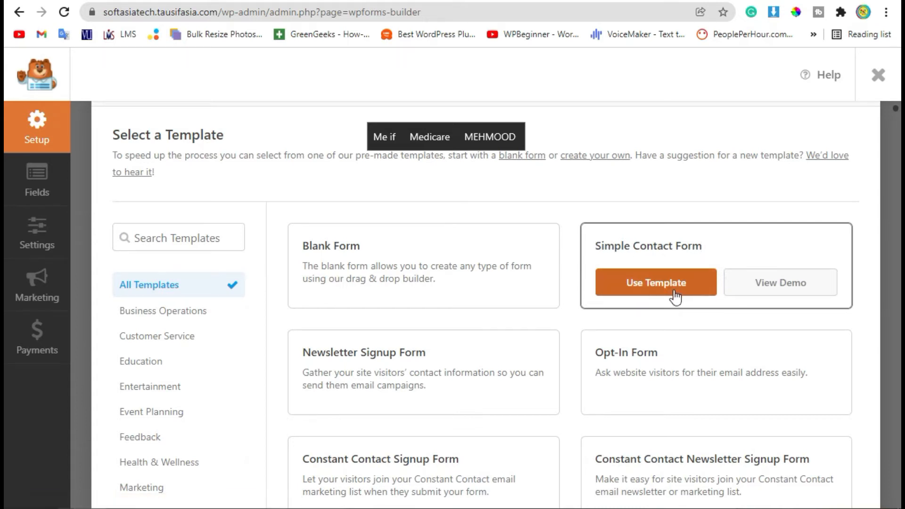
click(658, 285)
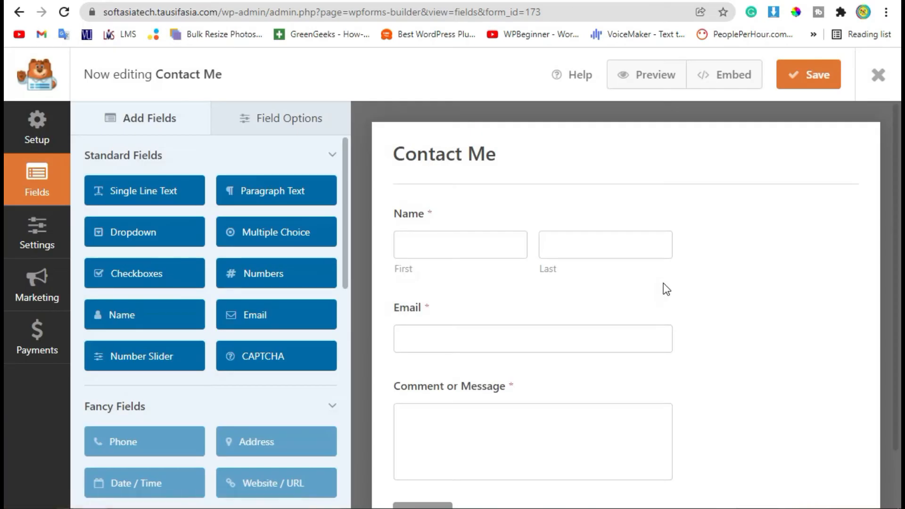
- Examine the form's layout, the Name field's options, and the standard and fancy fields available to add
scroll(701, 307, down, 2)
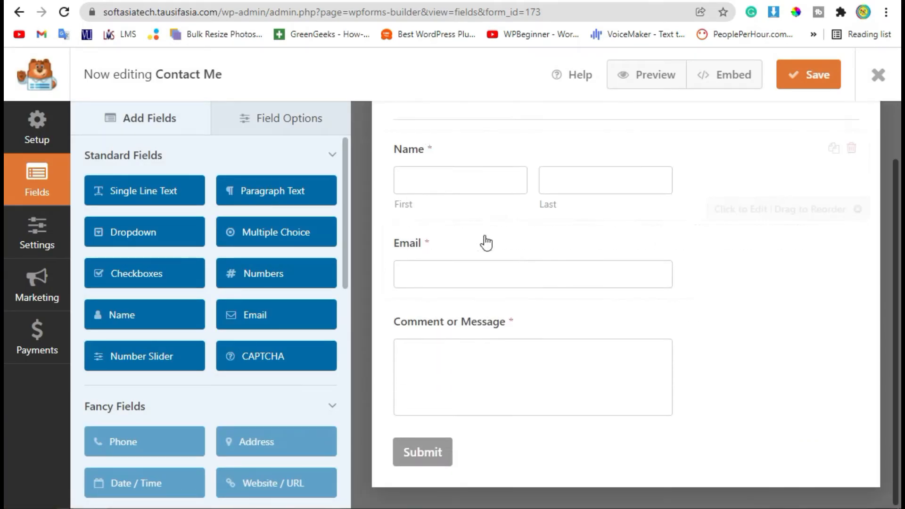
click(429, 175)
click(624, 184)
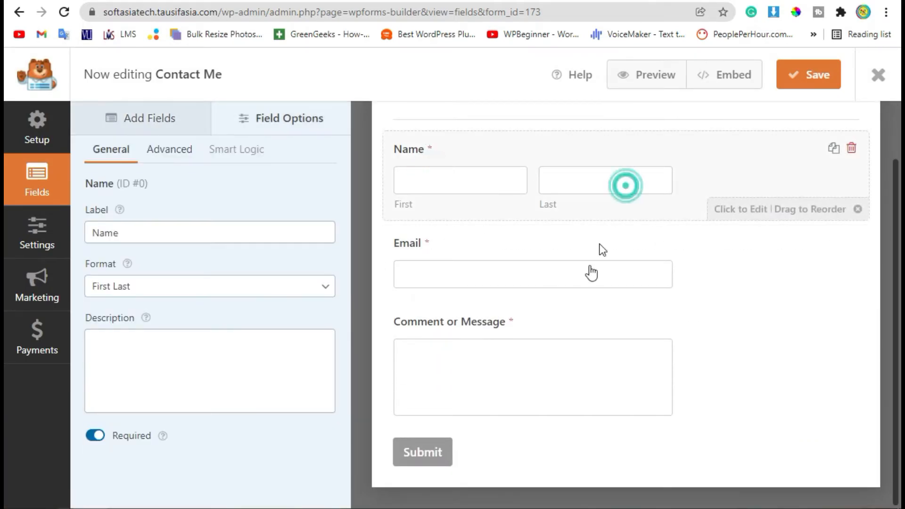
click(166, 118)
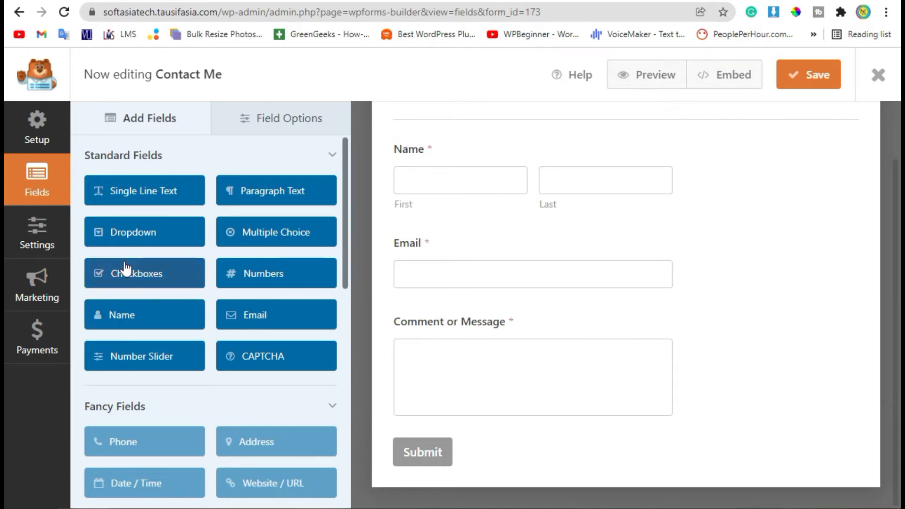
scroll(230, 294, down, 4)
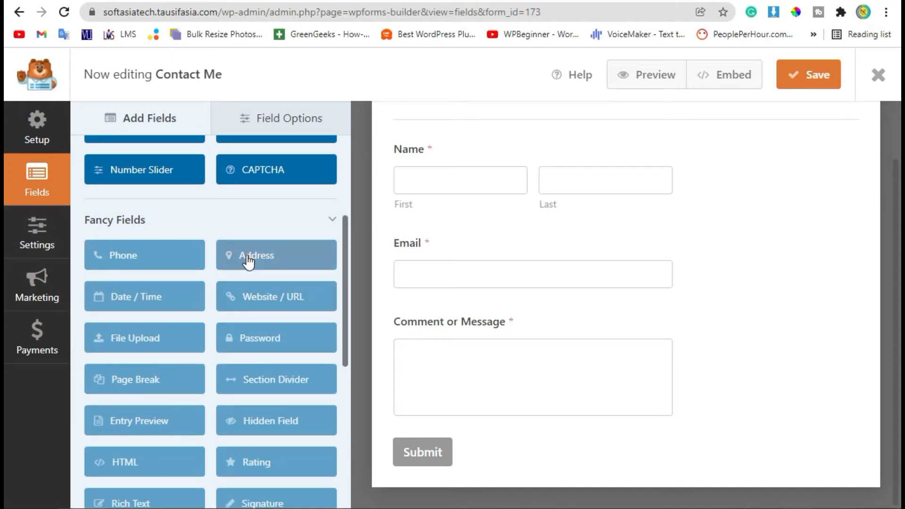
scroll(217, 283, down, 7)
scroll(235, 309, up, 5)
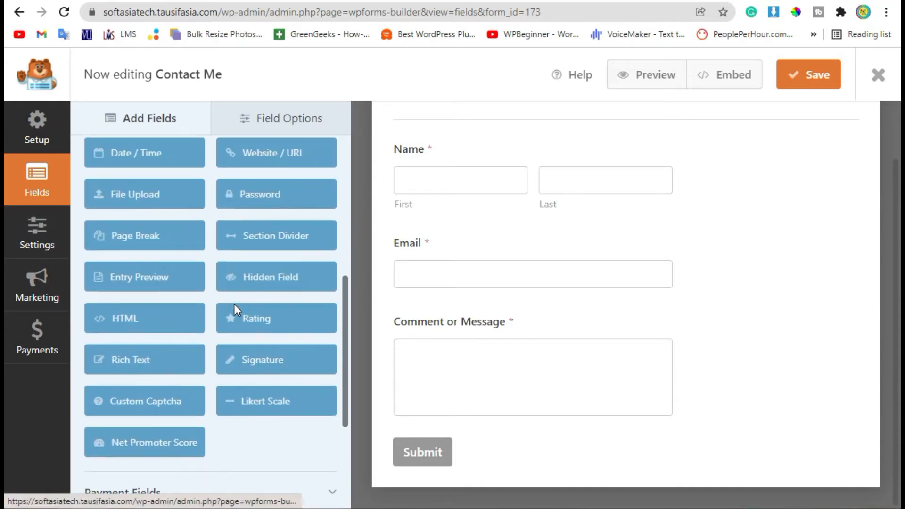
scroll(287, 299, up, 6)
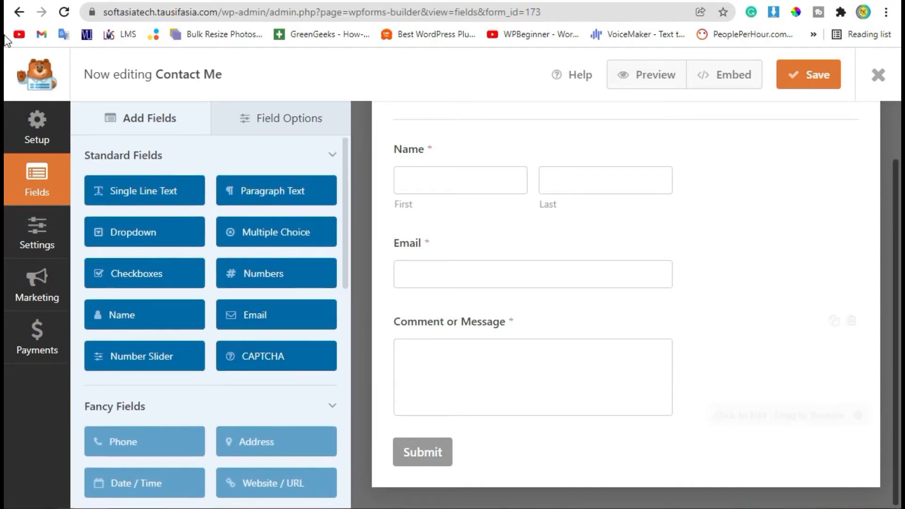
- Save the Contact Me form and copy its embed shortcode, then close the embed dialog
click(807, 77)
scroll(660, 240, up, 2)
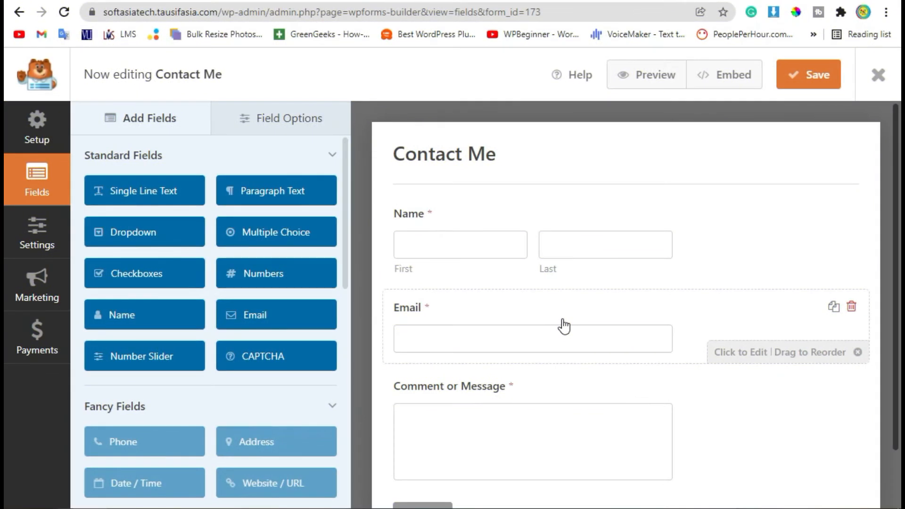
click(709, 75)
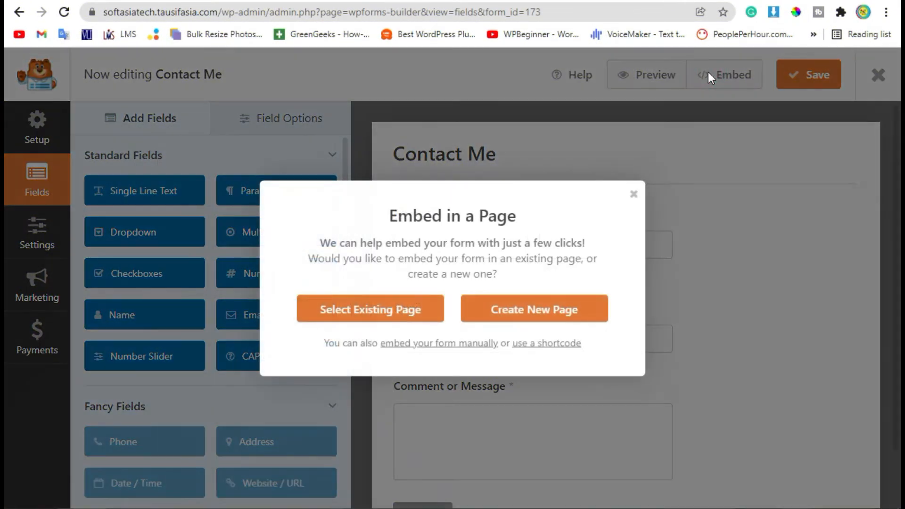
click(540, 344)
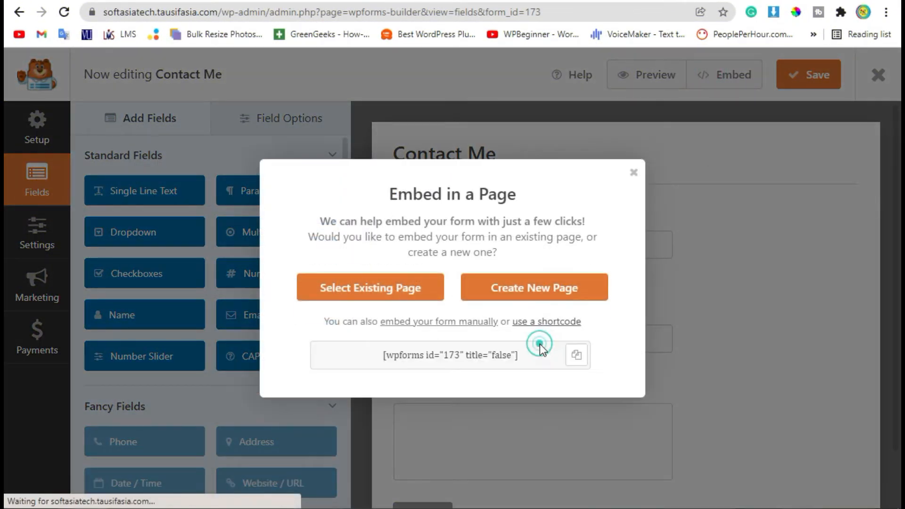
drag(392, 357, 527, 362)
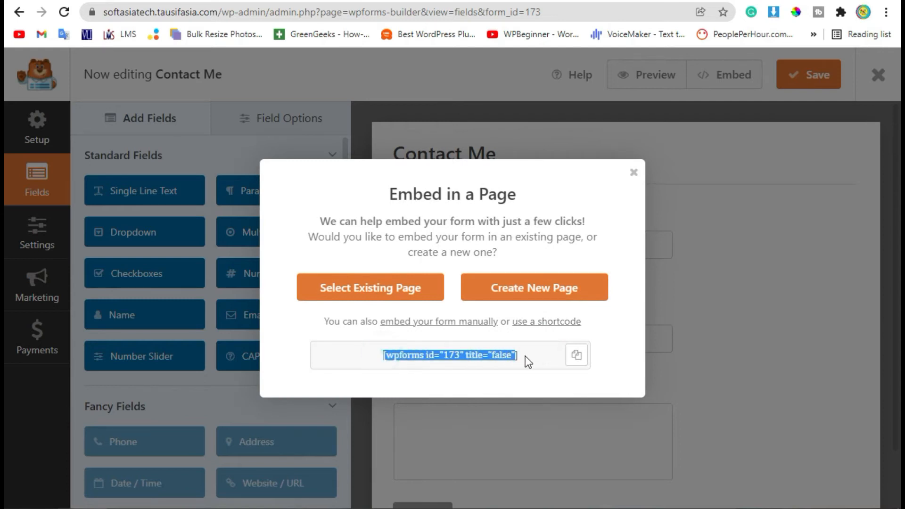
right_click(499, 358)
click(511, 370)
click(633, 173)
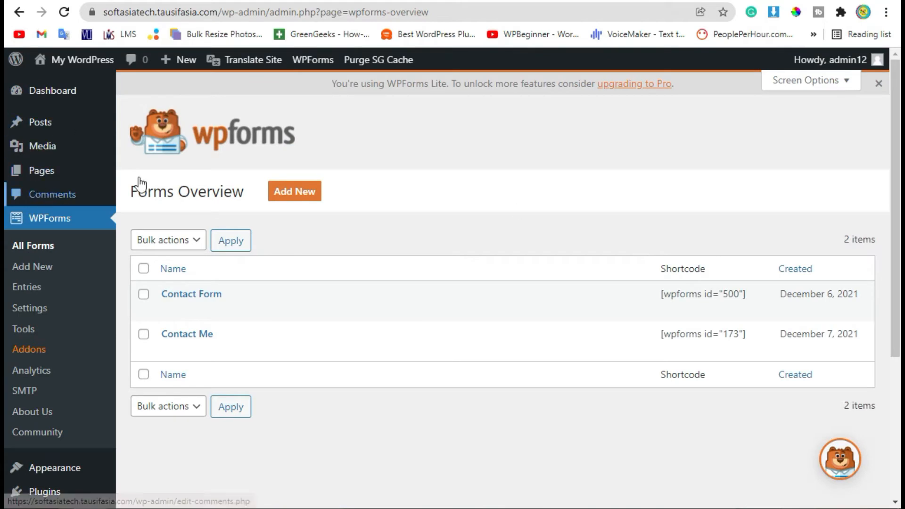
- Create a new page titled Contact and publish it
mouse_move(19, 167)
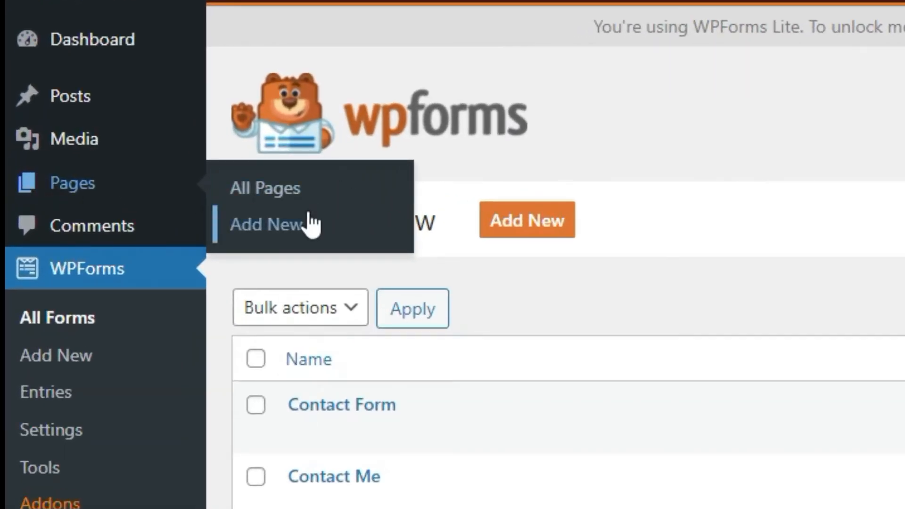
click(307, 213)
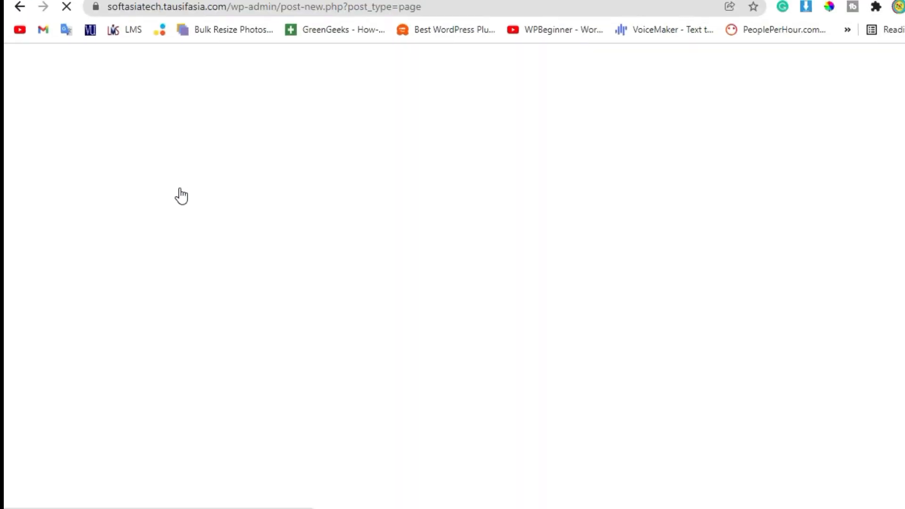
click(247, 155)
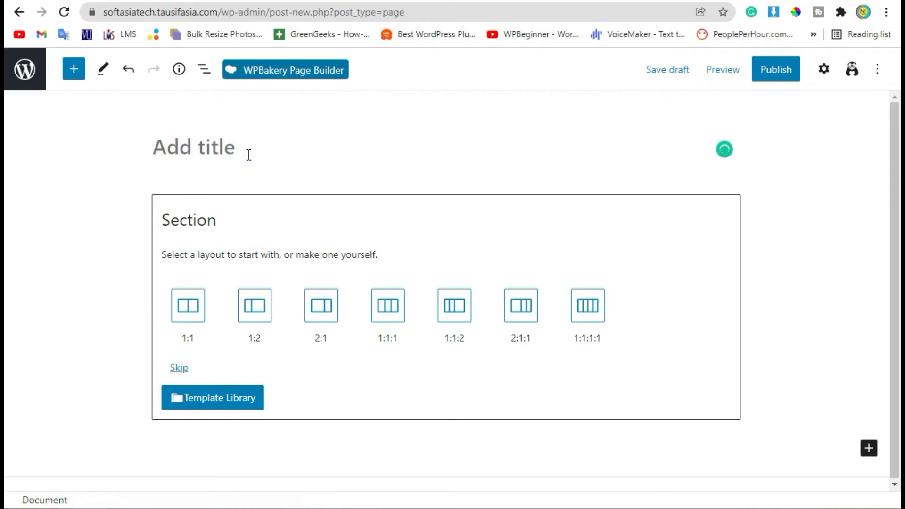
text(Cntact)
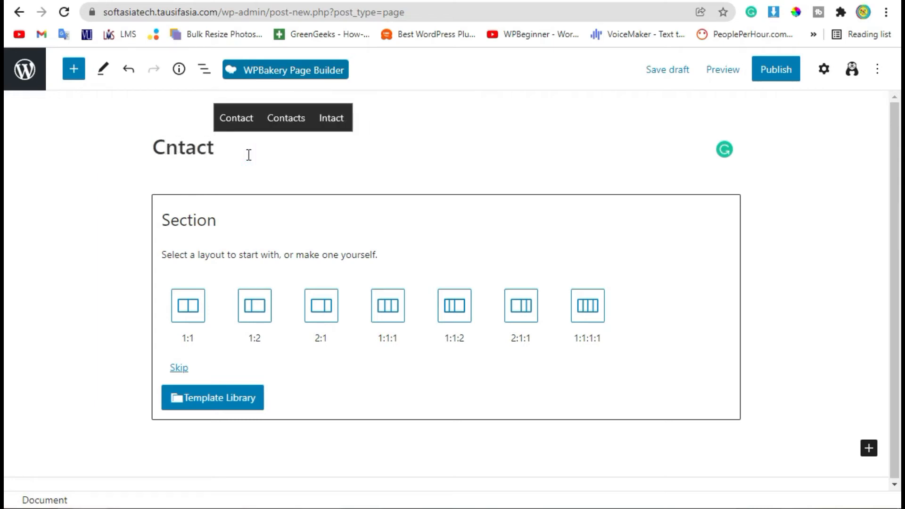
click(236, 118)
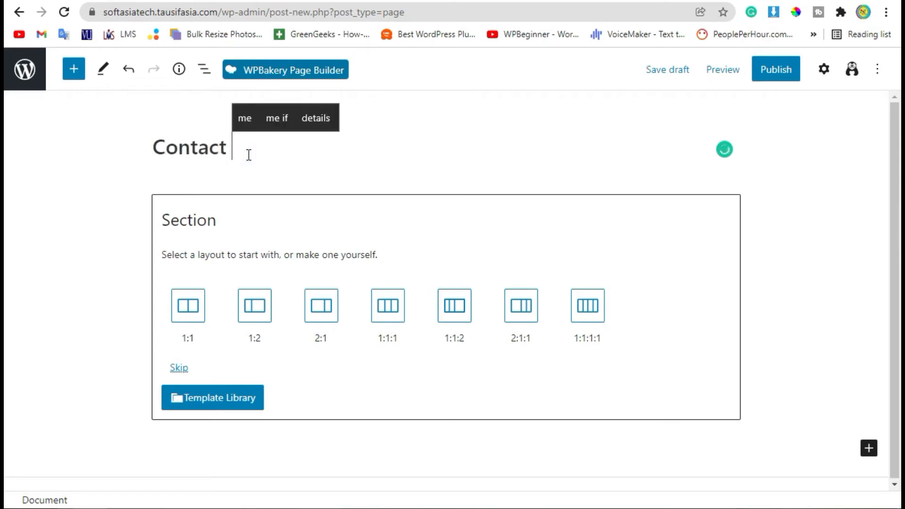
click(774, 73)
click(774, 73)
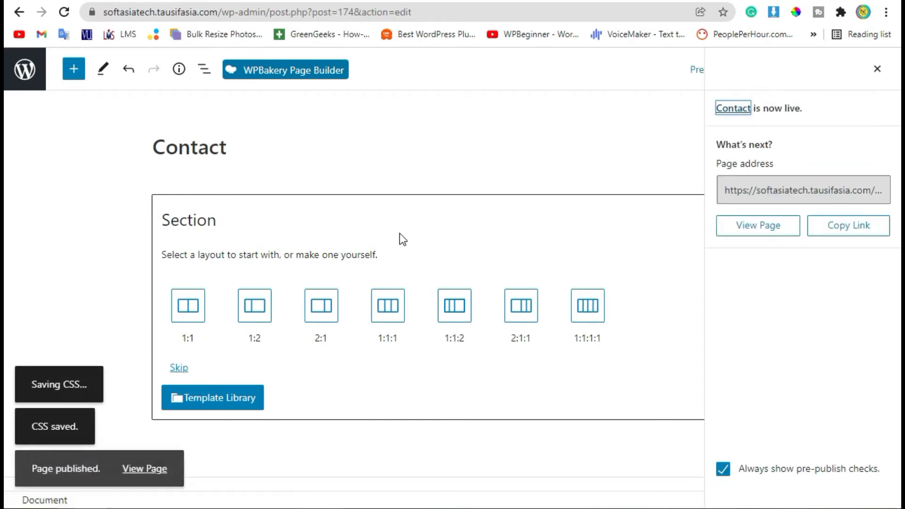
- Switch the Contact page to the WPBakery Page Builder backend editor
click(261, 76)
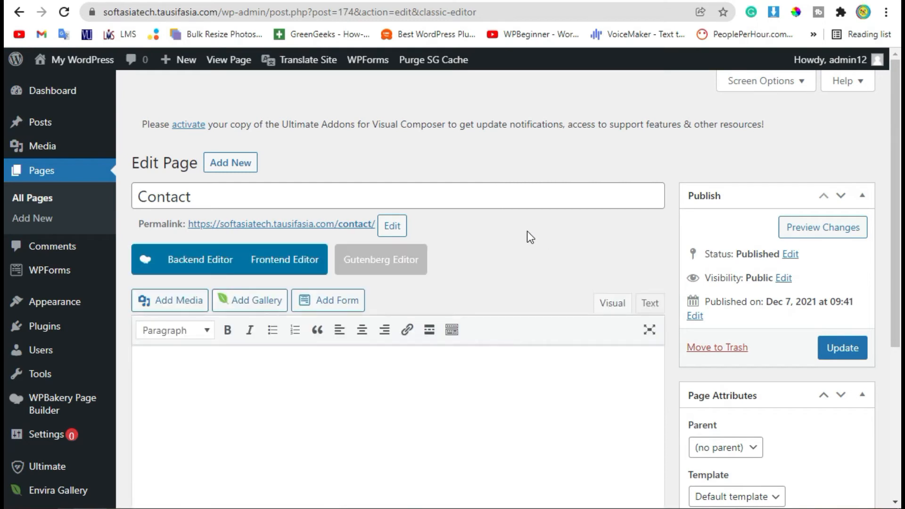
scroll(527, 231, down, 2)
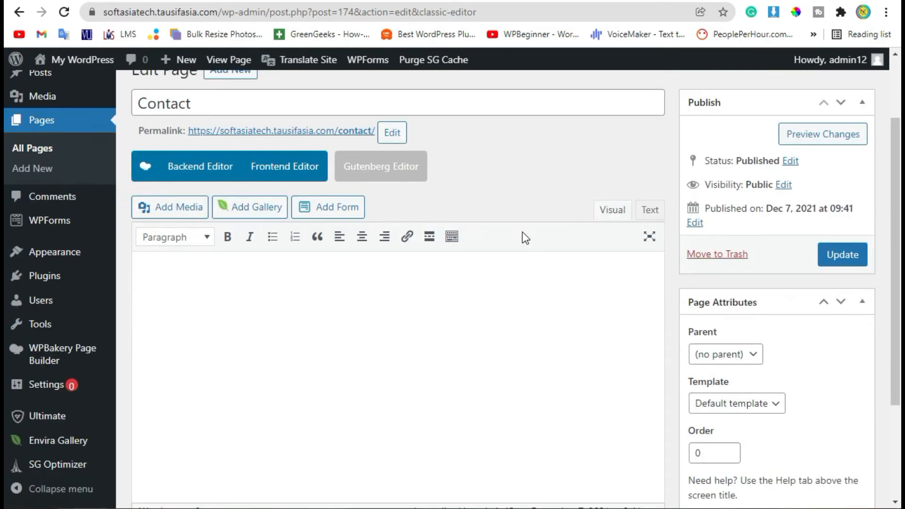
click(178, 170)
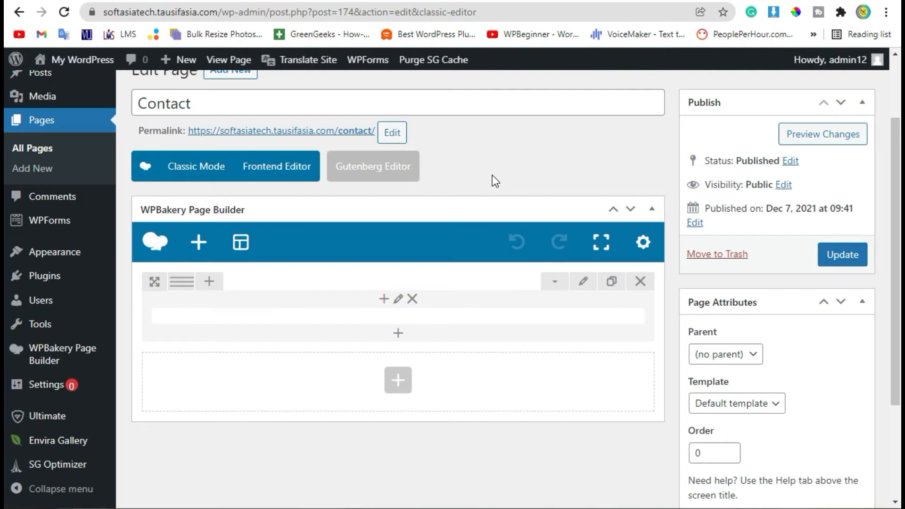
- Add a Text Block to the existing row, replace its placeholder text with the shortcode [wpforms id="173" title="false"], and save the block
scroll(493, 189, down, 2)
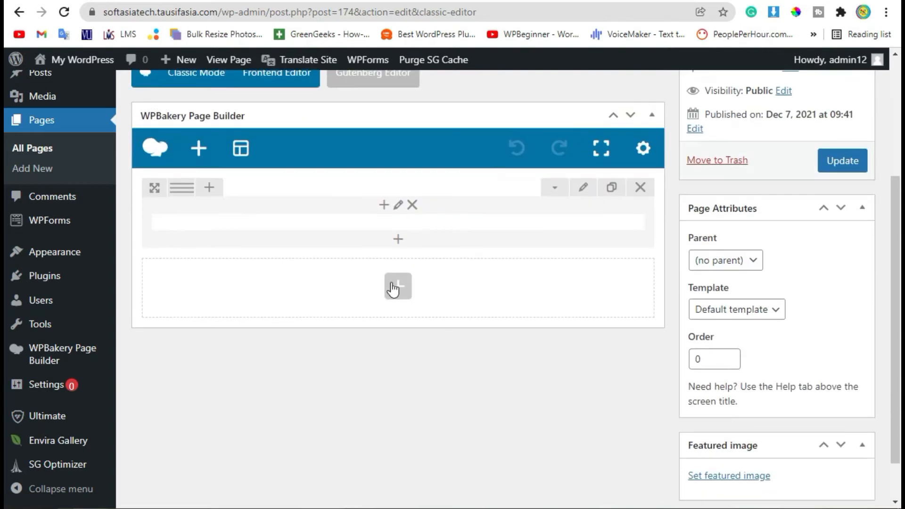
click(401, 235)
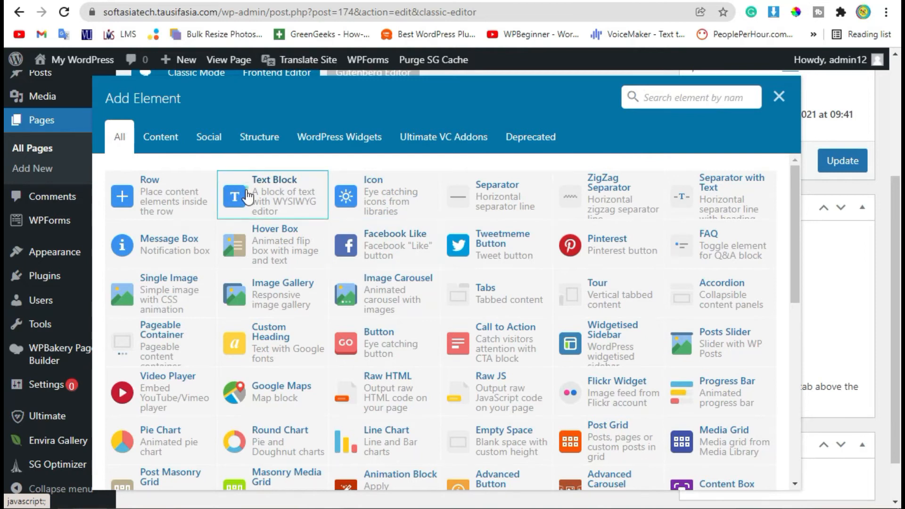
click(245, 195)
click(380, 339)
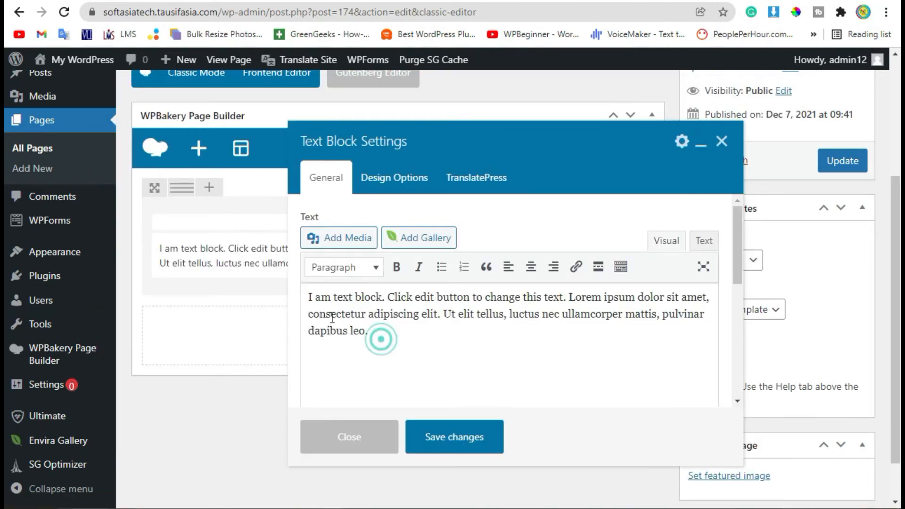
drag(389, 325, 293, 293)
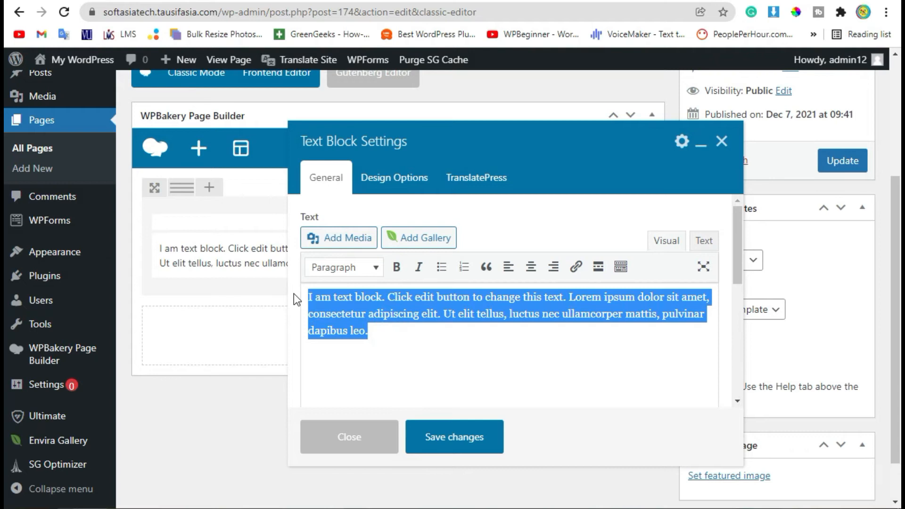
key(ctrl+v)
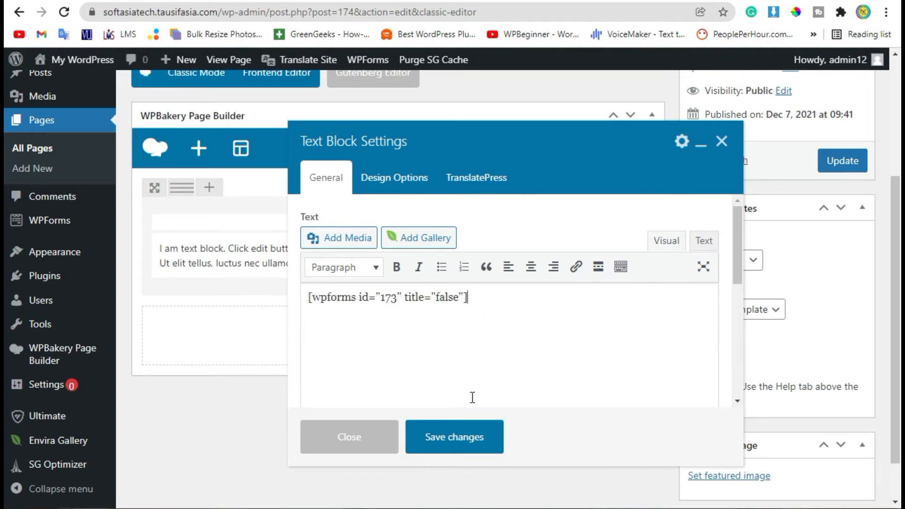
click(434, 437)
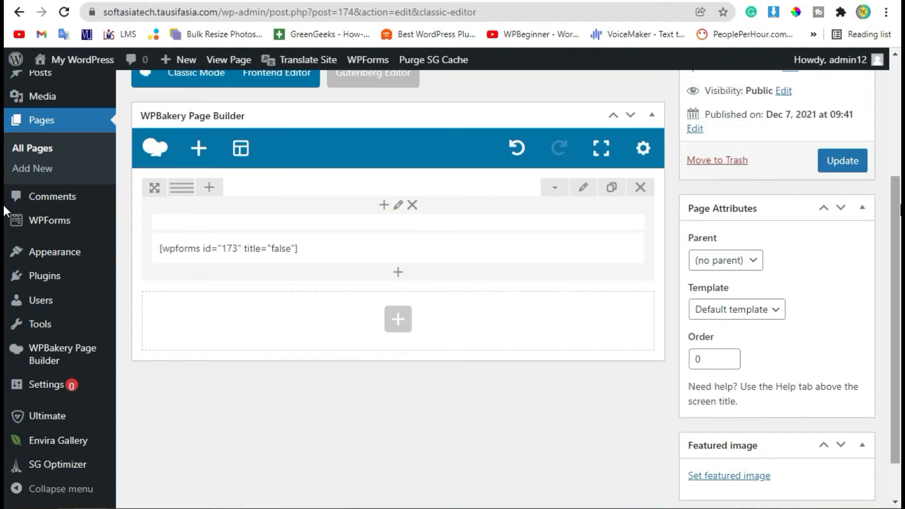
- Update the Contact page with the shortcode text block and open the live page
click(837, 165)
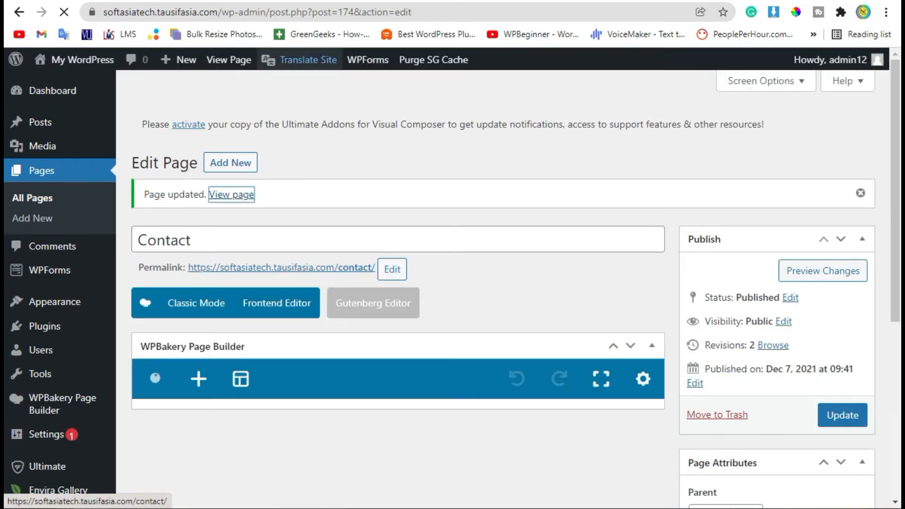
click(230, 194)
scroll(431, 303, down, 4)
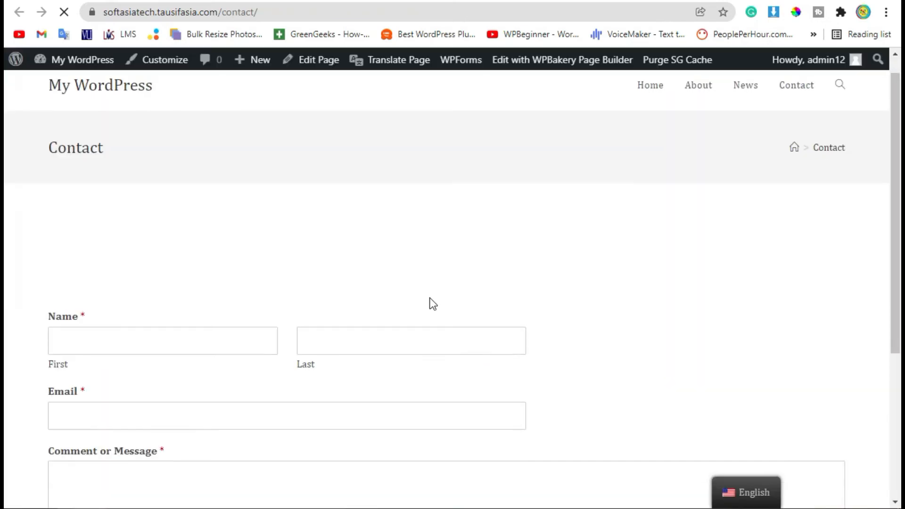
- Examine the embedded form's Name, Email and Comment or Message fields on the live Contact page
click(97, 242)
click(98, 181)
click(381, 182)
click(356, 248)
click(349, 347)
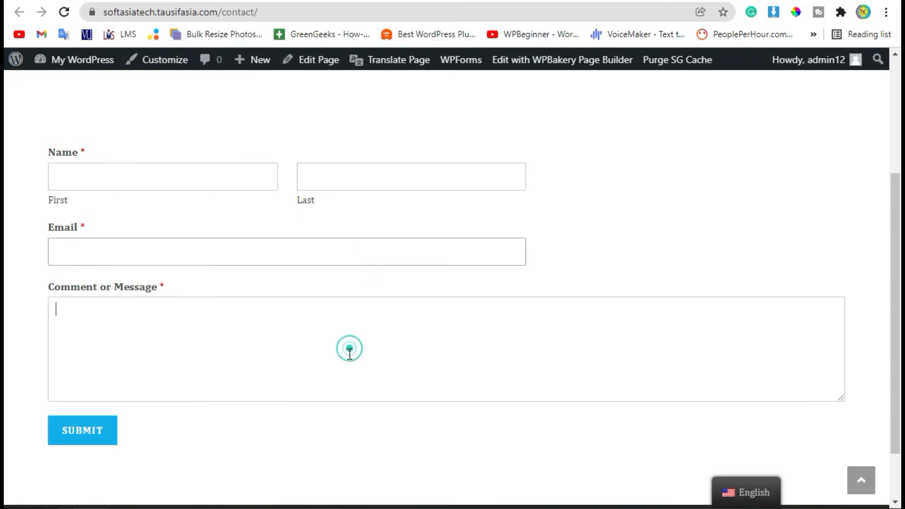
scroll(313, 373, down, 1)
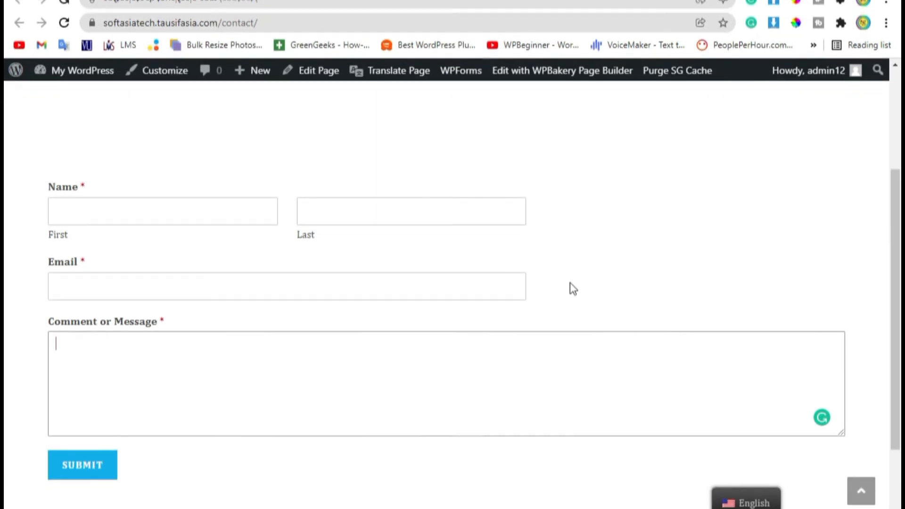
scroll(569, 282, up, 3)
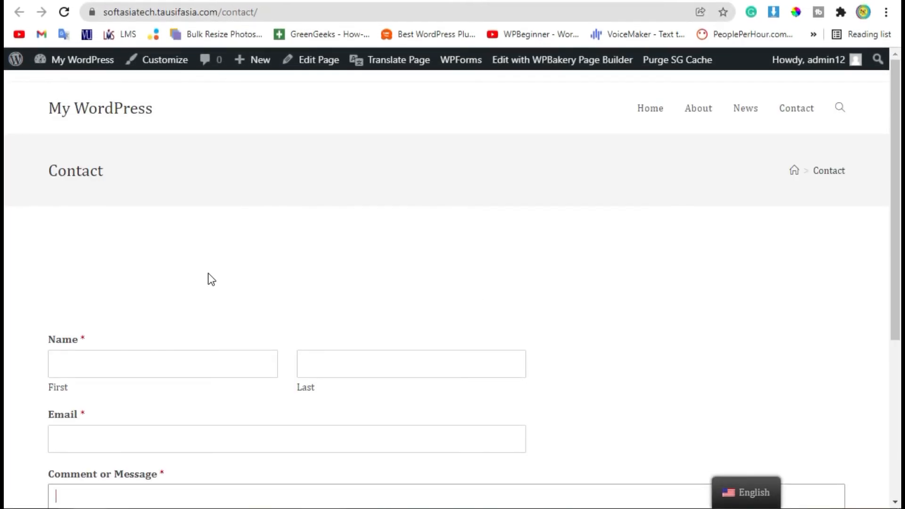
scroll(230, 276, down, 2)
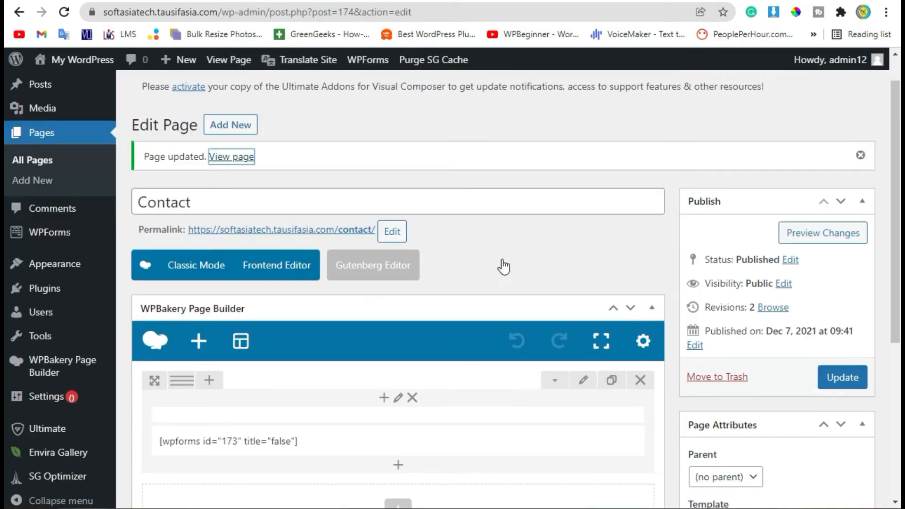
- In the Contact page editor, delete the row holding the shortcode and add a WPForms content element instead
scroll(501, 262, down, 4)
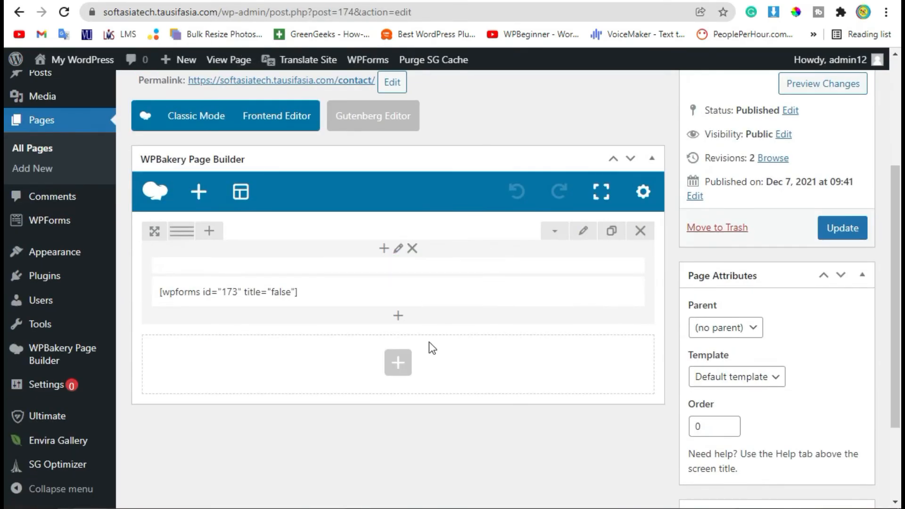
click(640, 234)
scroll(194, 326, down, 3)
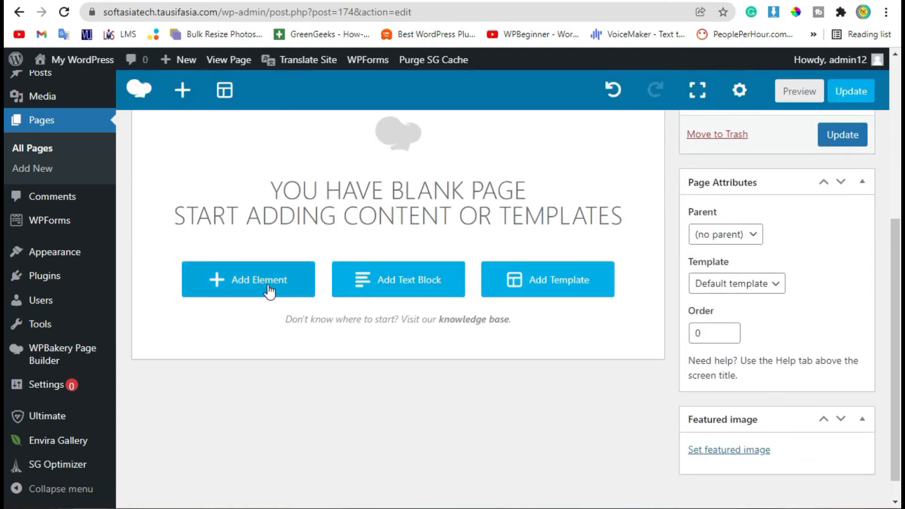
click(242, 283)
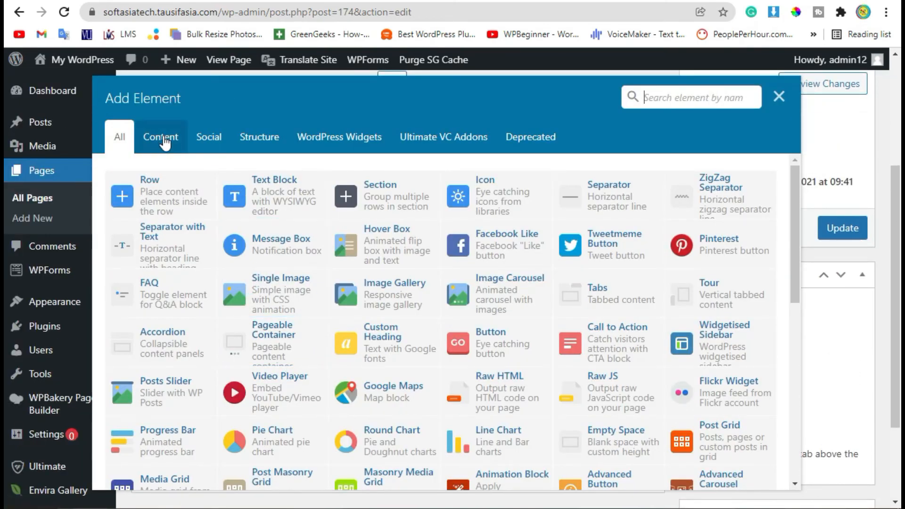
click(156, 142)
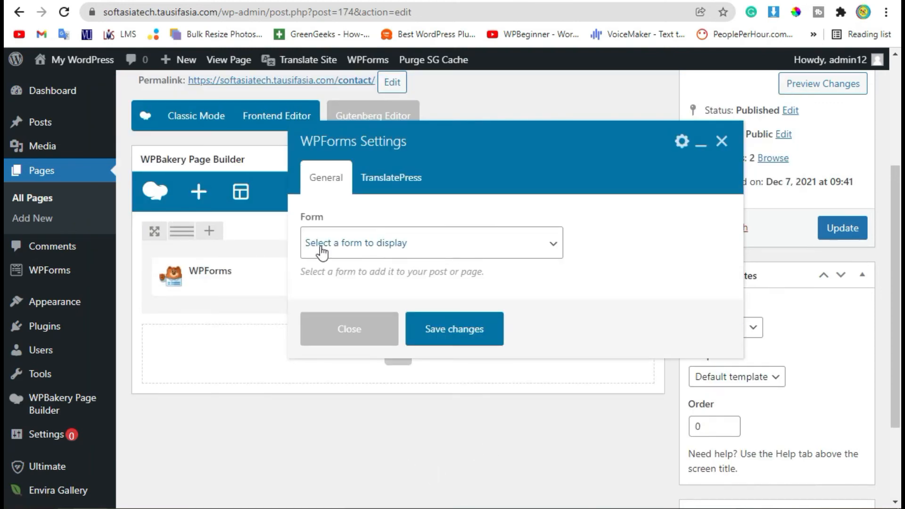
- Set the WPForms element to the Contact Me form with Display Form Name and Display Form Description both Yes, and save the changes
click(355, 243)
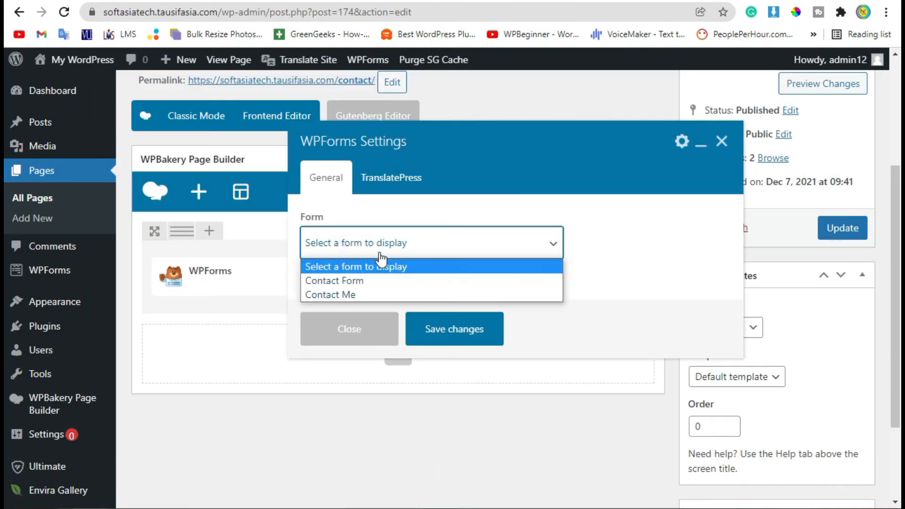
click(364, 295)
scroll(614, 264, down, 1)
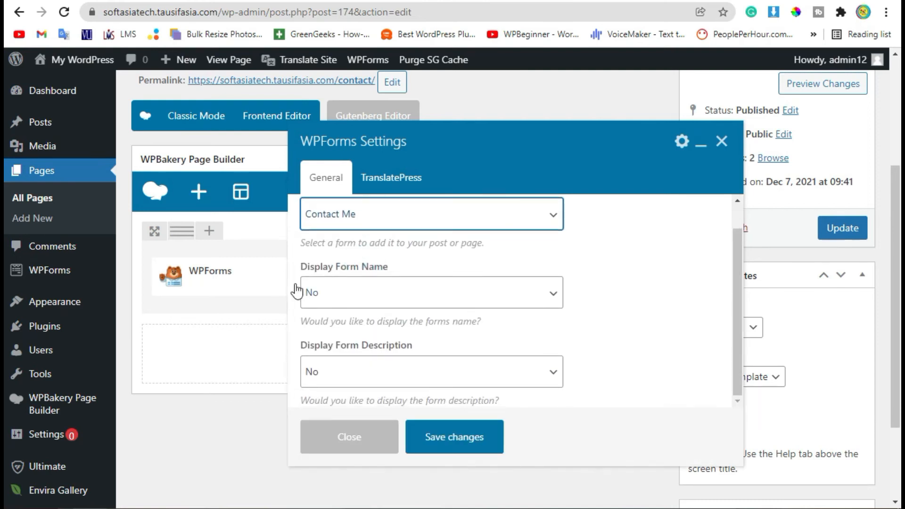
click(339, 291)
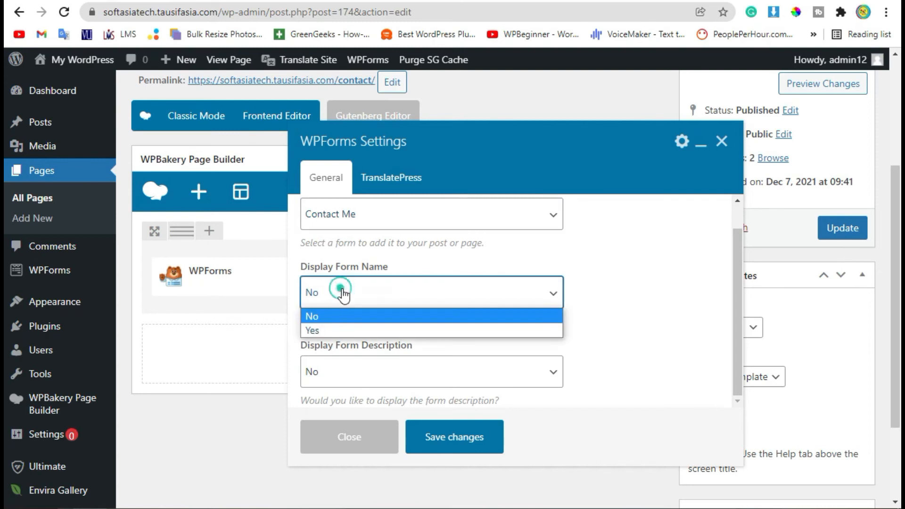
click(340, 333)
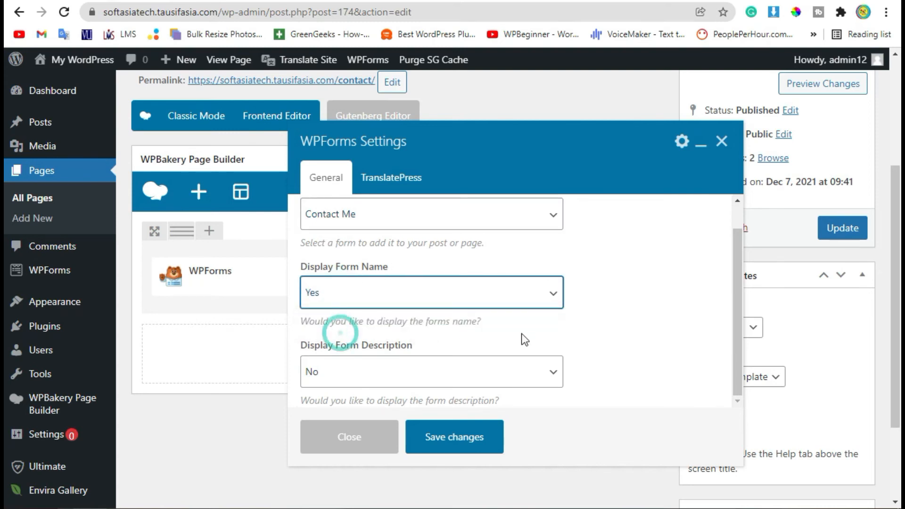
scroll(350, 365, down, 2)
click(349, 362)
click(367, 409)
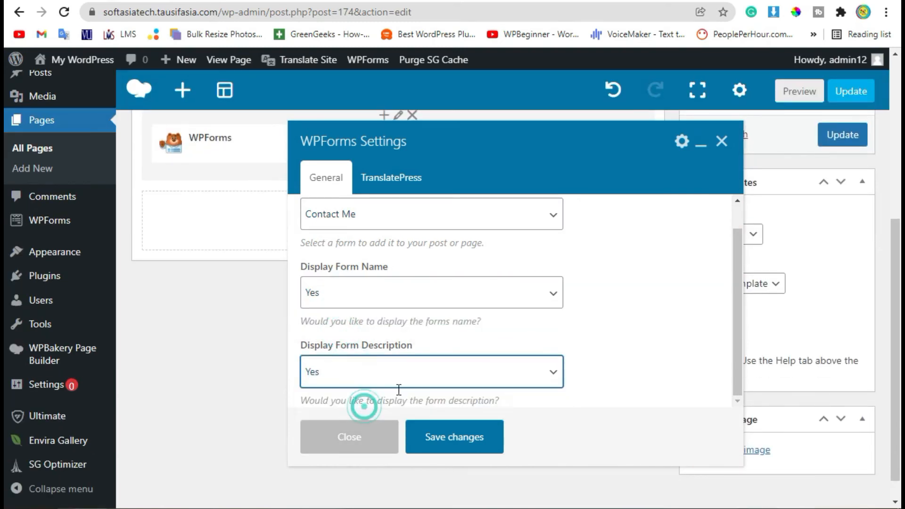
scroll(657, 314, down, 1)
scroll(632, 261, up, 1)
scroll(501, 326, down, 1)
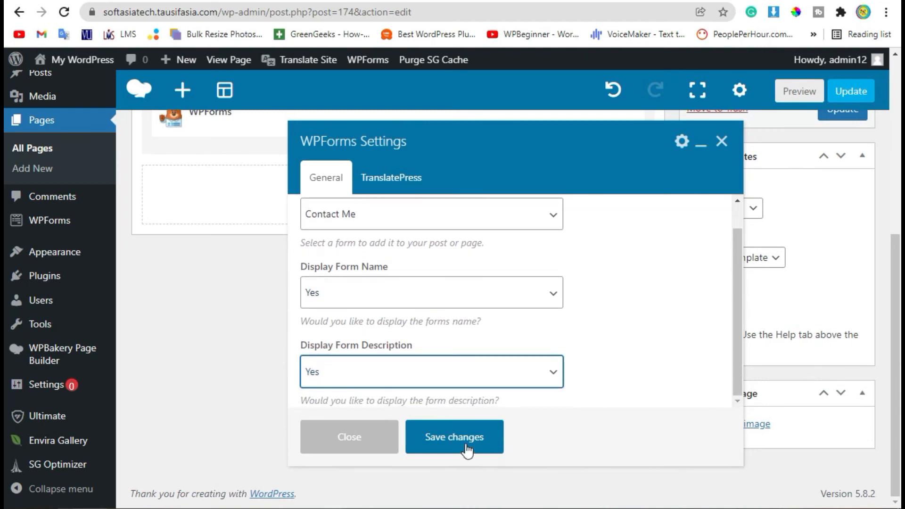
click(464, 448)
- Update the Contact page with the WPForms element and view the published page
scroll(747, 269, up, 5)
scroll(771, 294, down, 3)
scroll(771, 294, down, 1)
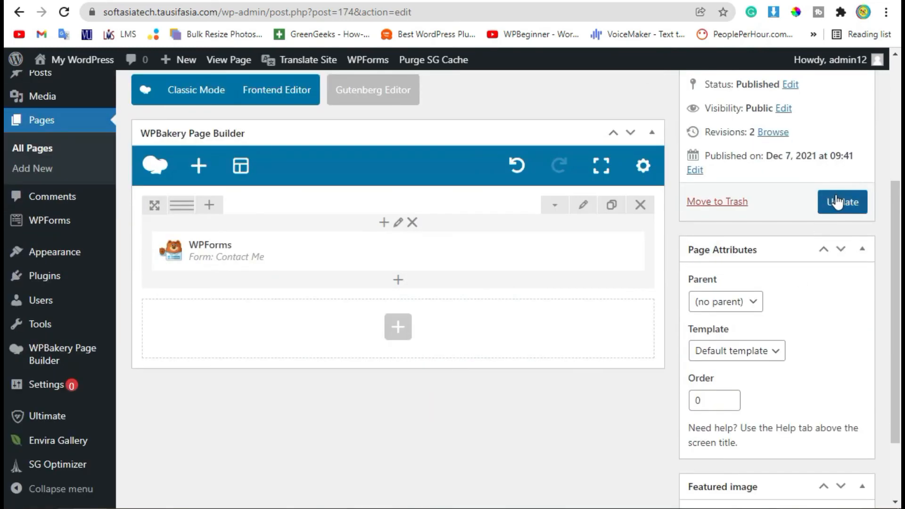
click(842, 201)
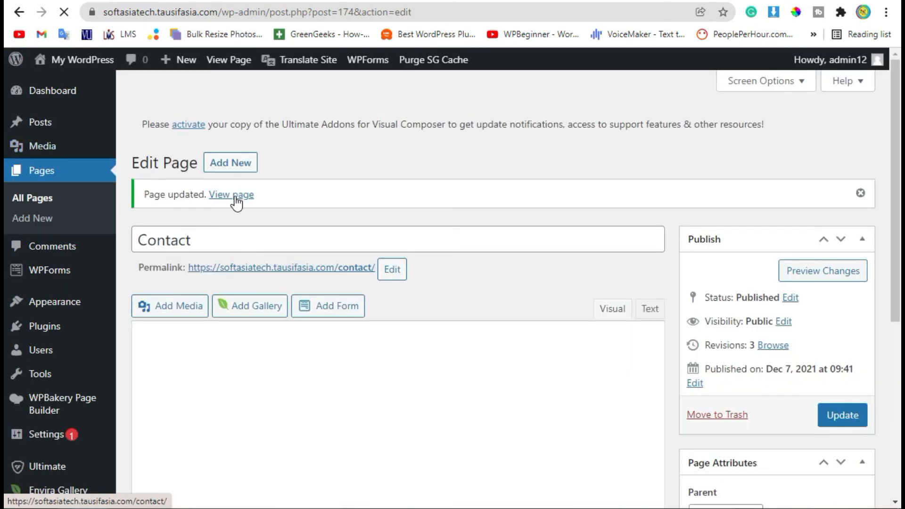
click(236, 196)
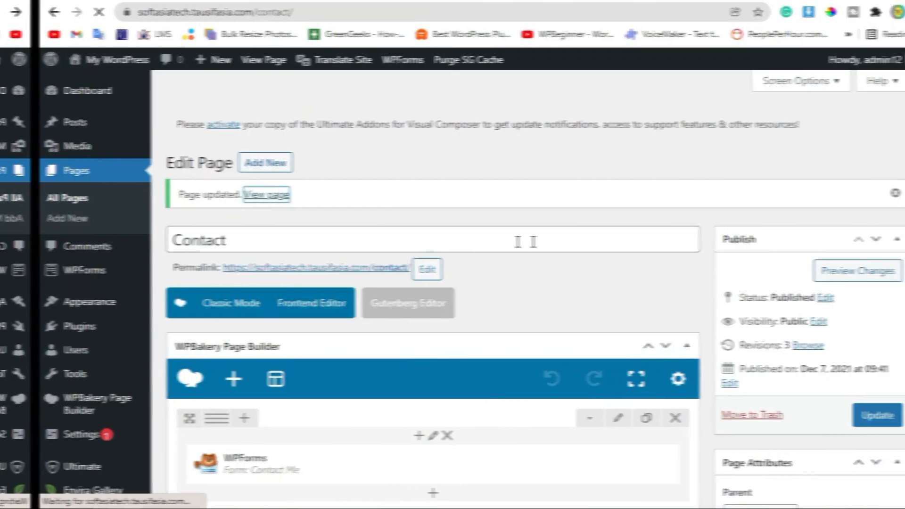
click(267, 193)
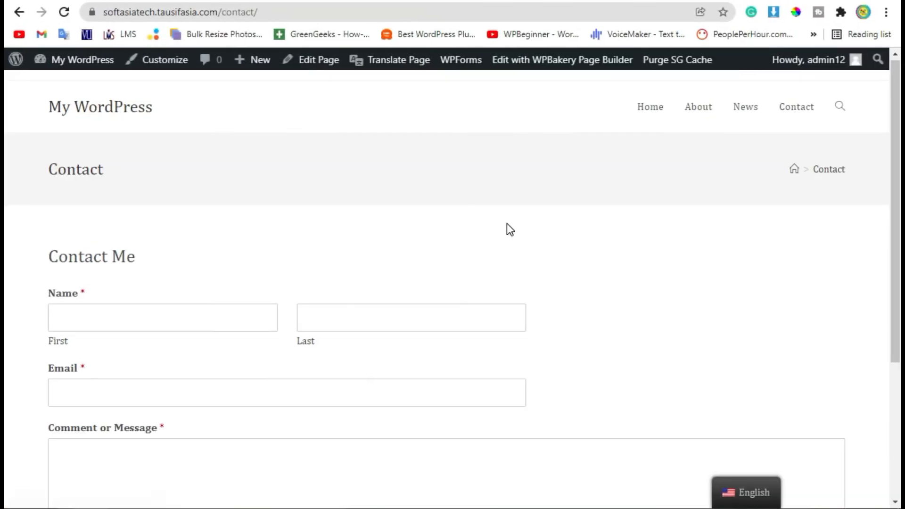
- Check the Contact Me heading and the name, email and message fields on the published page
scroll(519, 250, down, 2)
click(107, 219)
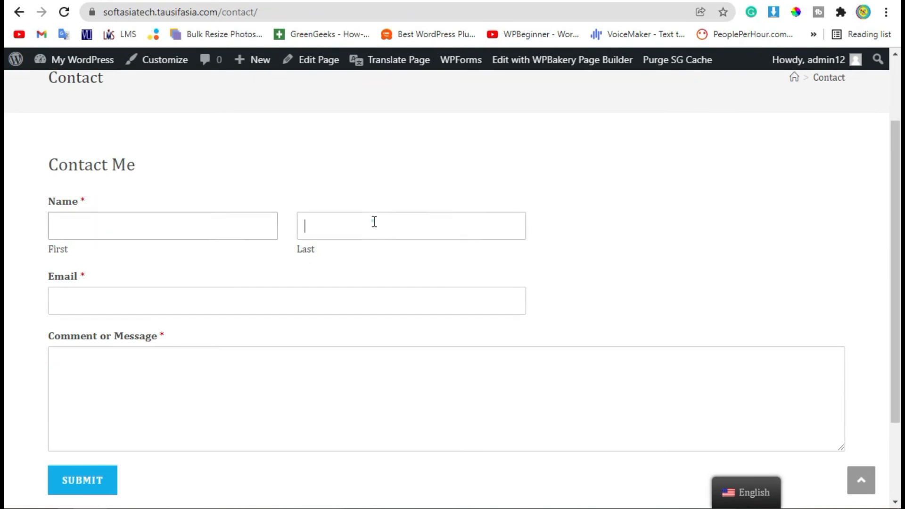
click(92, 300)
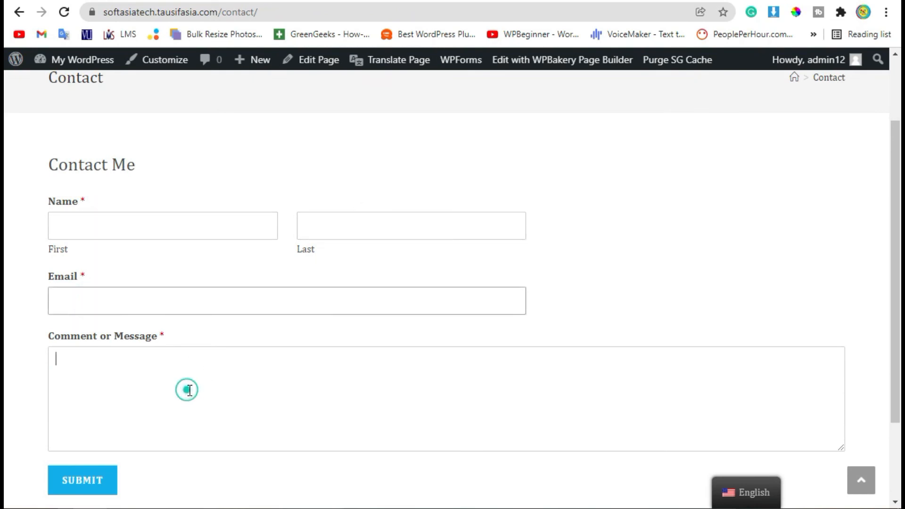
drag(50, 336, 156, 340)
click(174, 341)
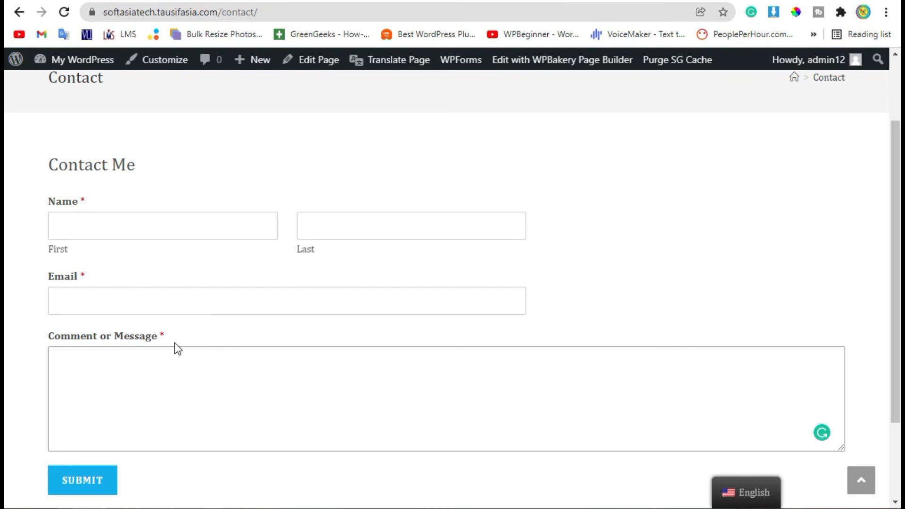
scroll(174, 343, up, 2)
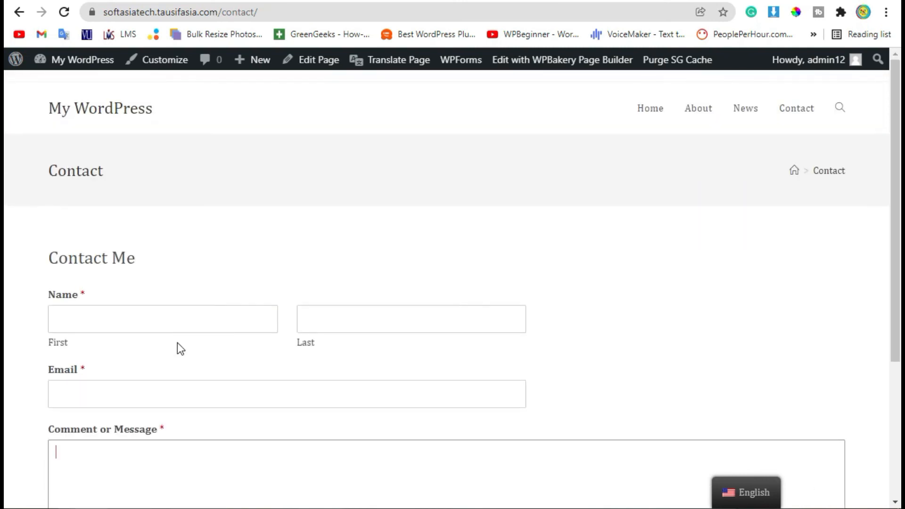